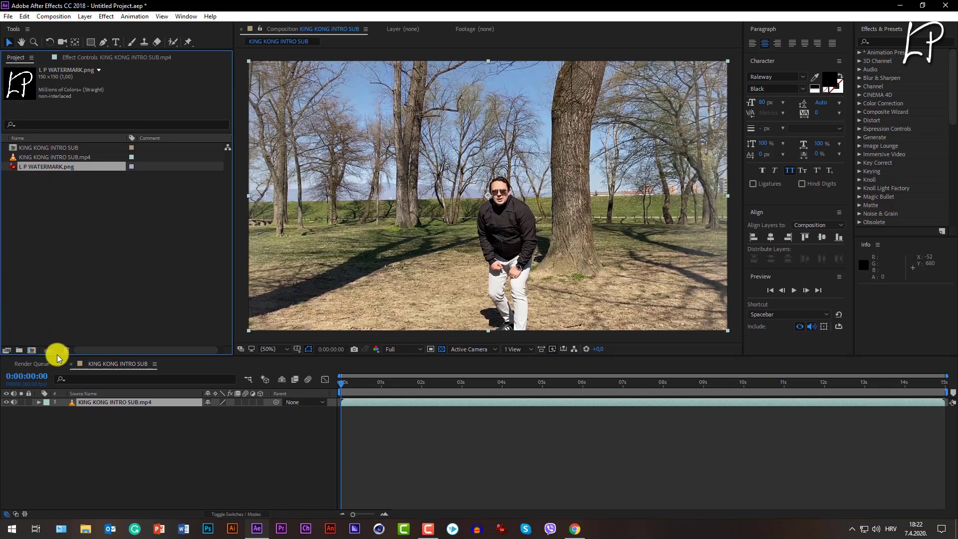
- Add L P WATERMARK.png to the composition above the video layer and set its scale to 400%
{"action": "left_click", "coordinate": [73, 271]}
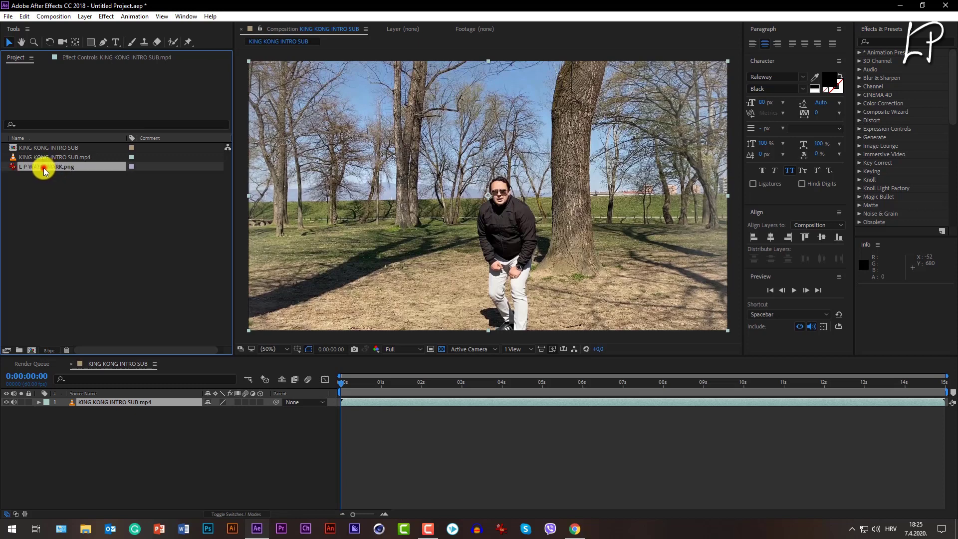
{"action": "left_click_drag", "start_coordinate": [41, 165], "coordinate": [96, 402]}
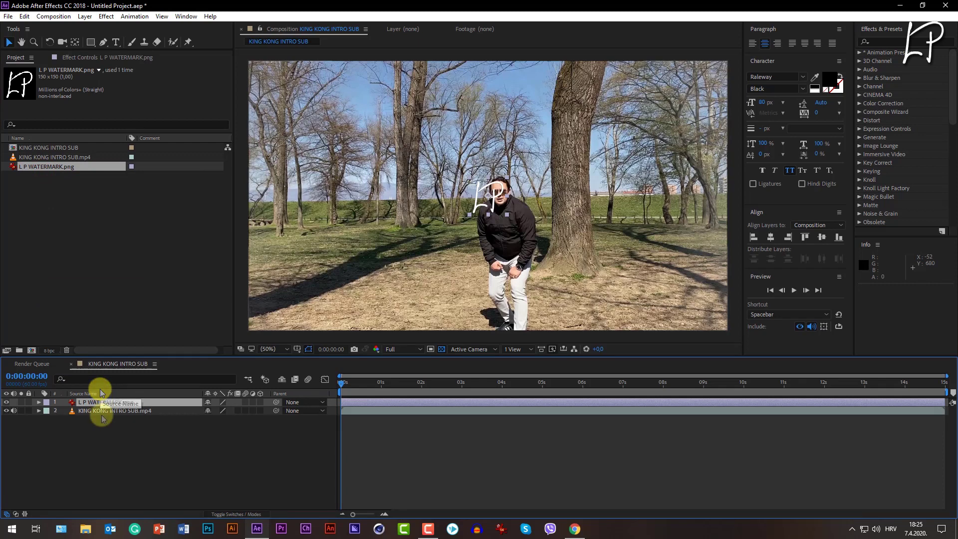
{"action": "key", "text": "s"}
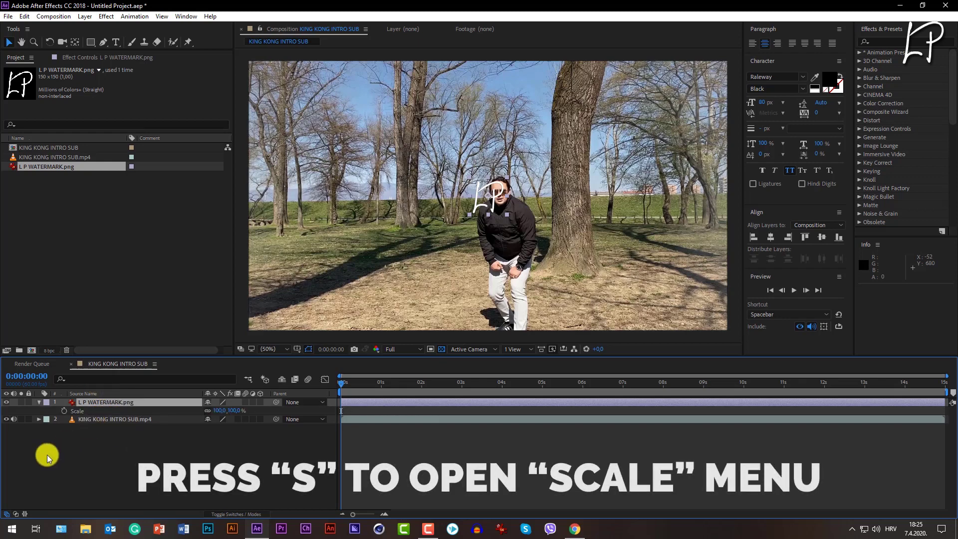
{"action": "left_click", "coordinate": [221, 410]}
{"action": "type", "text": "400"}
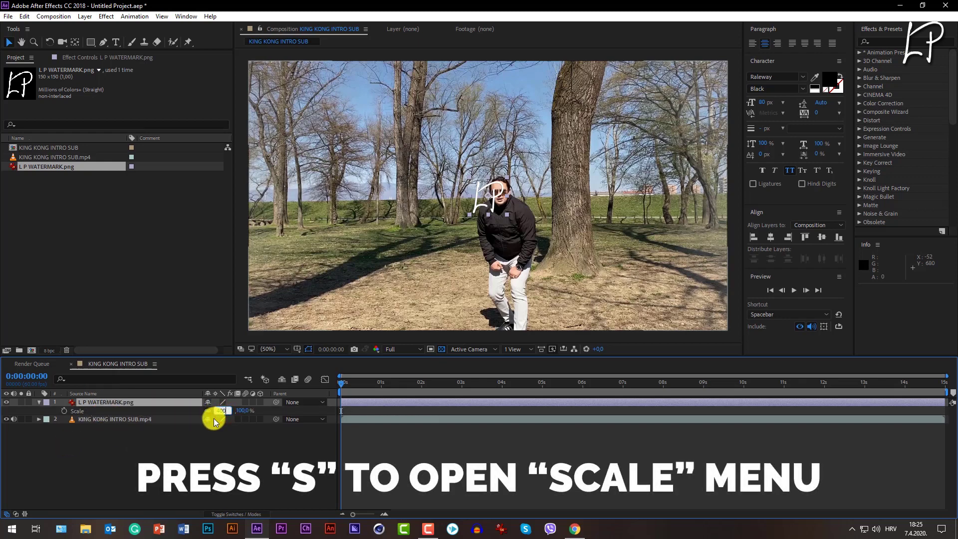
{"action": "key", "text": "Return"}
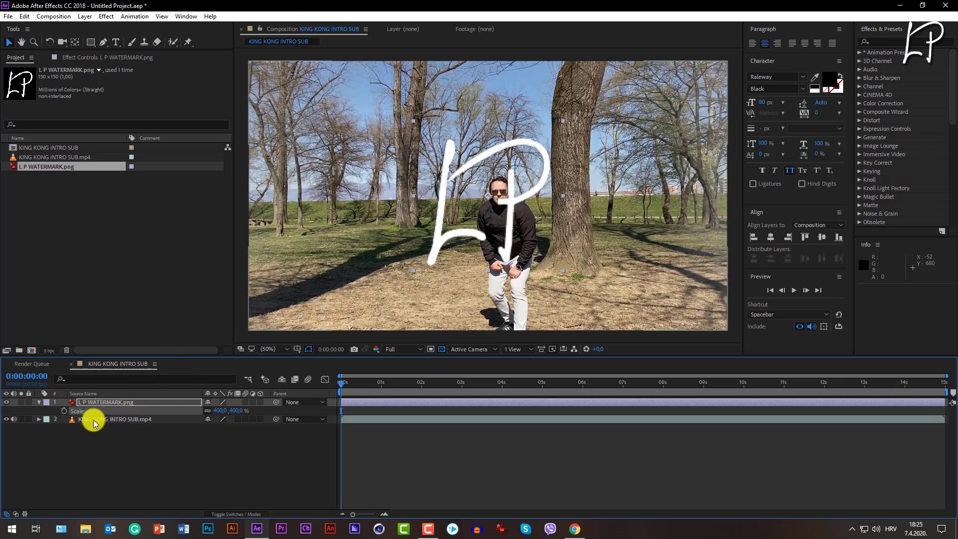
- Expand the watermark layer's properties and add a Drop Shadow layer style to it
{"action": "right_click", "coordinate": [82, 402]}
{"action": "left_click", "coordinate": [39, 402]}
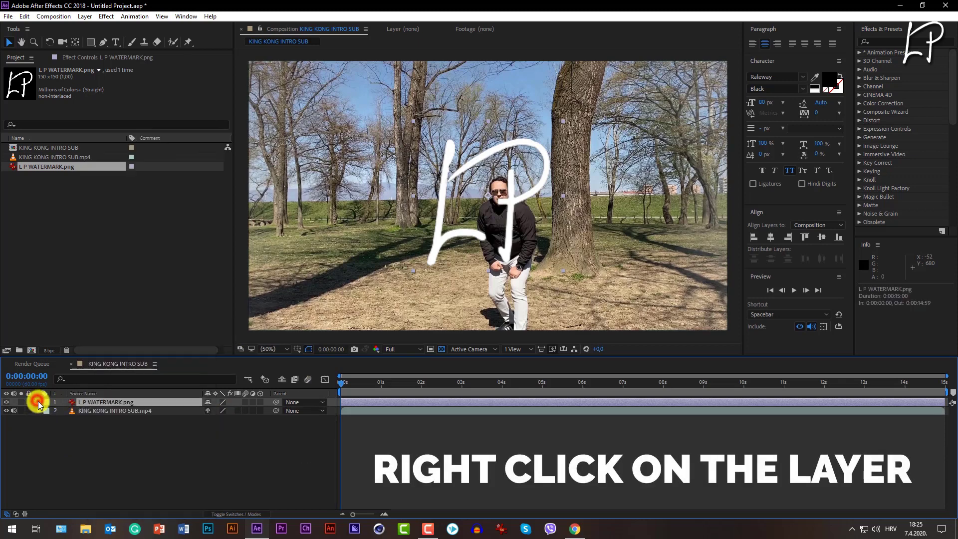
{"action": "left_click", "coordinate": [39, 402]}
{"action": "right_click", "coordinate": [100, 402]}
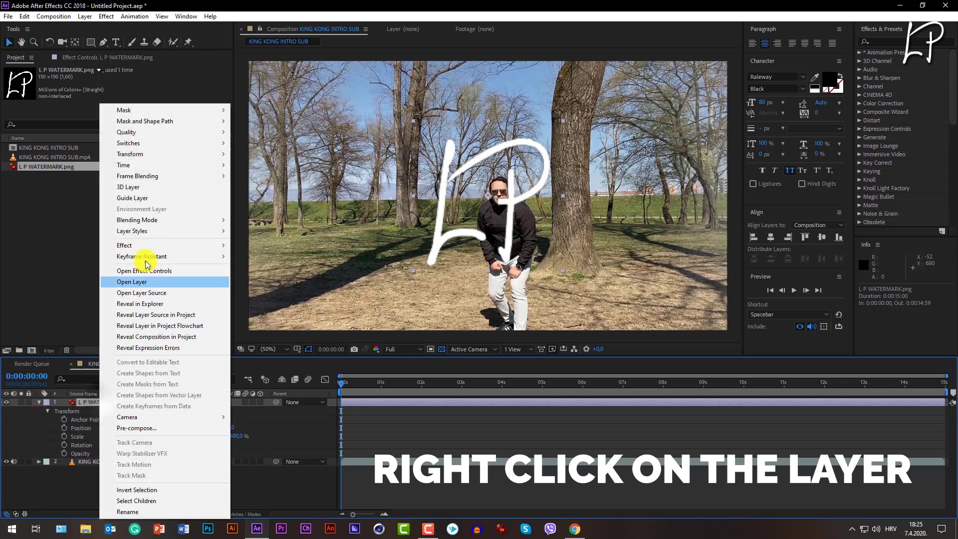
{"action": "mouse_move", "coordinate": [172, 231]}
{"action": "left_click", "coordinate": [265, 267]}
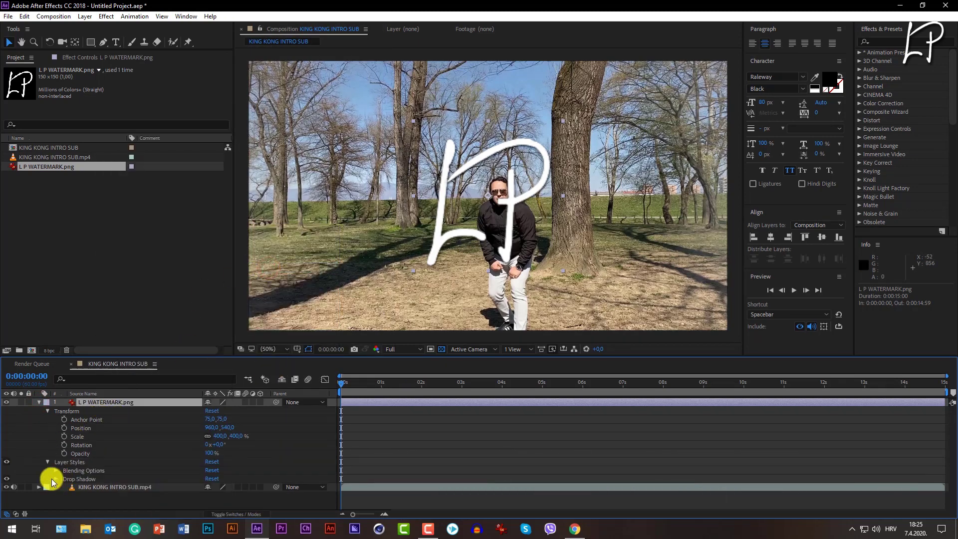
- Set the watermark layer's opacity to 50%
{"action": "left_click", "coordinate": [217, 453]}
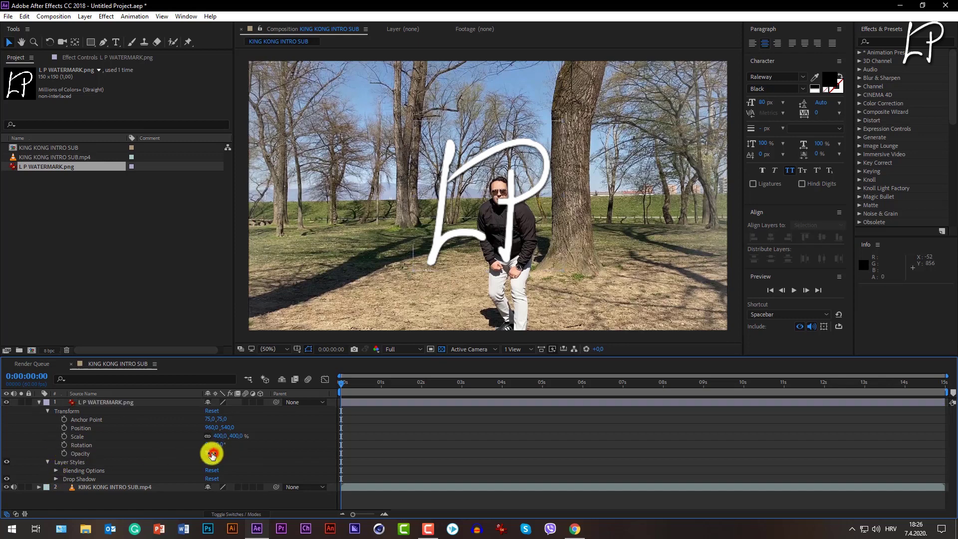
{"action": "type", "text": "50"}
{"action": "key", "text": "Return"}
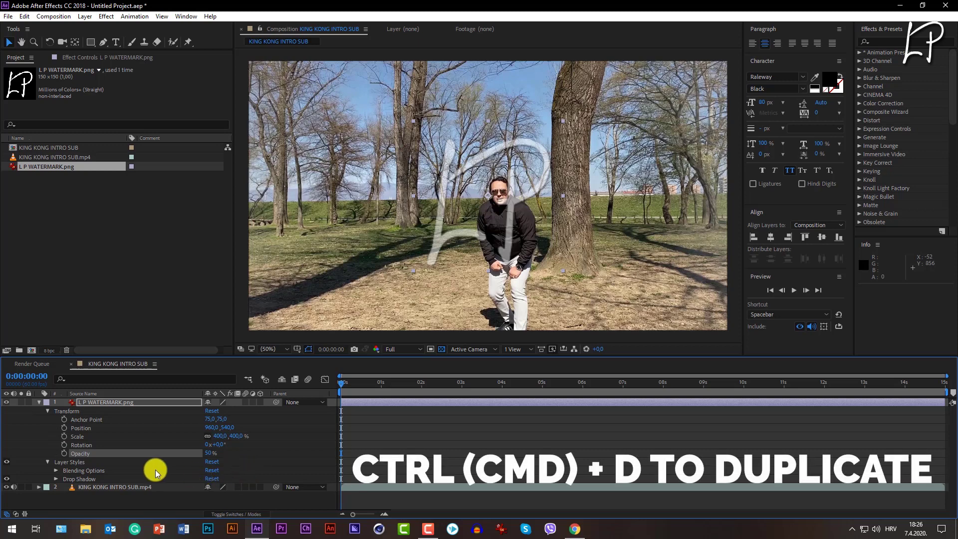
- Duplicate the watermark layer, placing the copy at about X 491 and the original at about X 1539
{"action": "key", "text": "ctrl+d"}
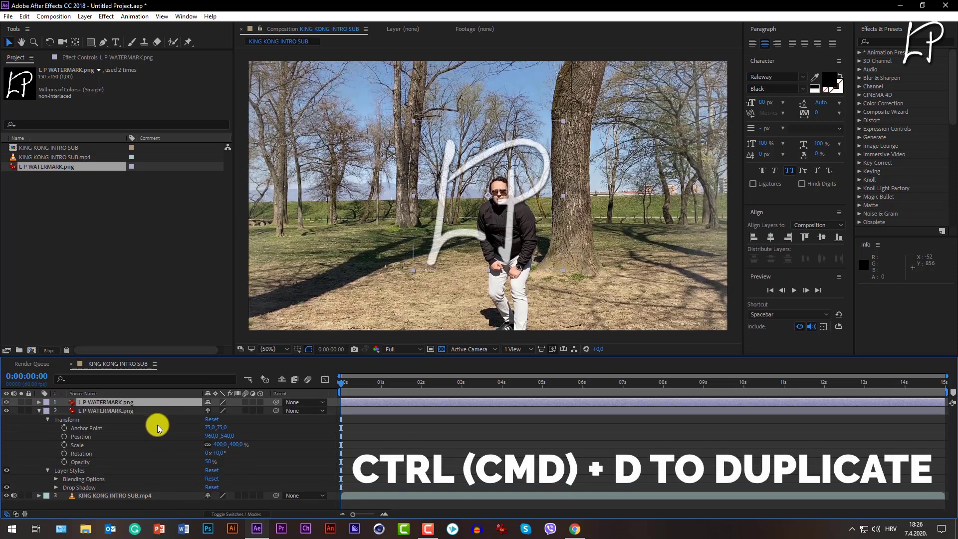
{"action": "key", "text": "p"}
{"action": "left_click_drag", "start_coordinate": [209, 411], "coordinate": [2, 409]}
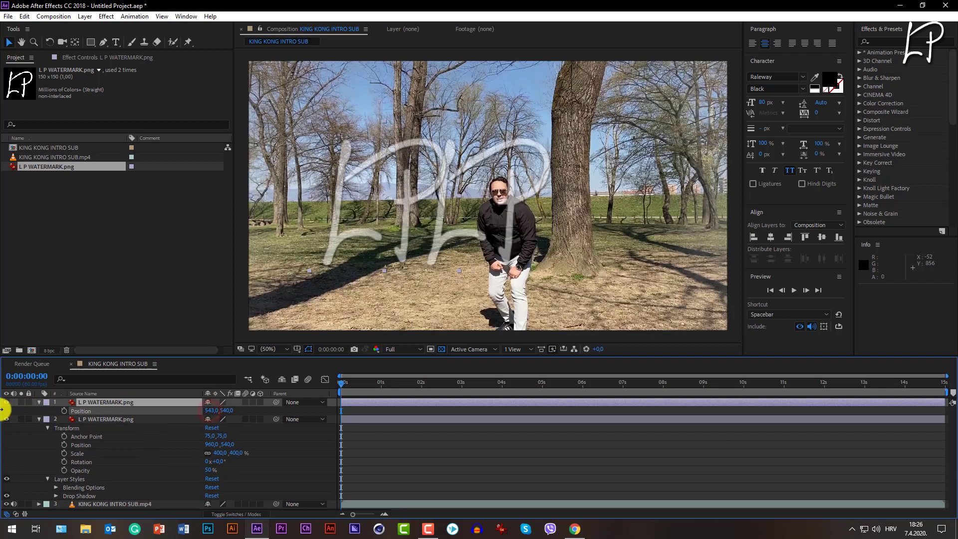
{"action": "left_click_drag", "start_coordinate": [212, 410], "coordinate": [184, 412]}
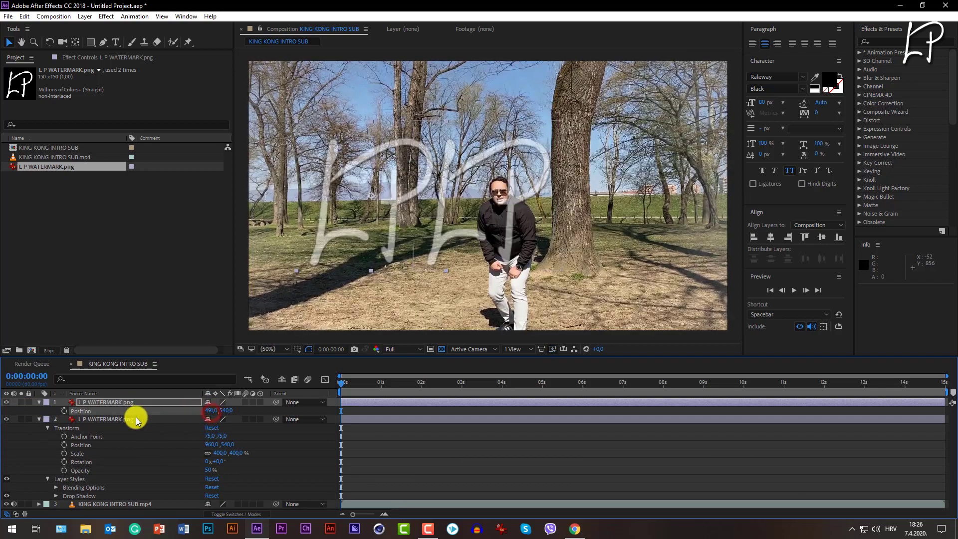
{"action": "left_click", "coordinate": [135, 419]}
{"action": "left_click_drag", "start_coordinate": [211, 444], "coordinate": [500, 445]}
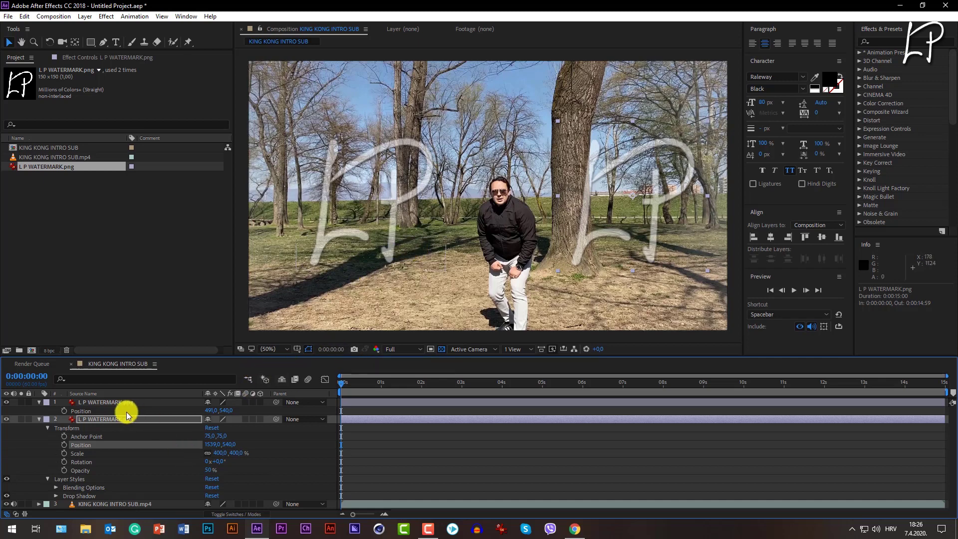
- Duplicate the right-hand watermark and move the new copy between the other two, at about X 1034
{"action": "key", "text": "ctrl+d"}
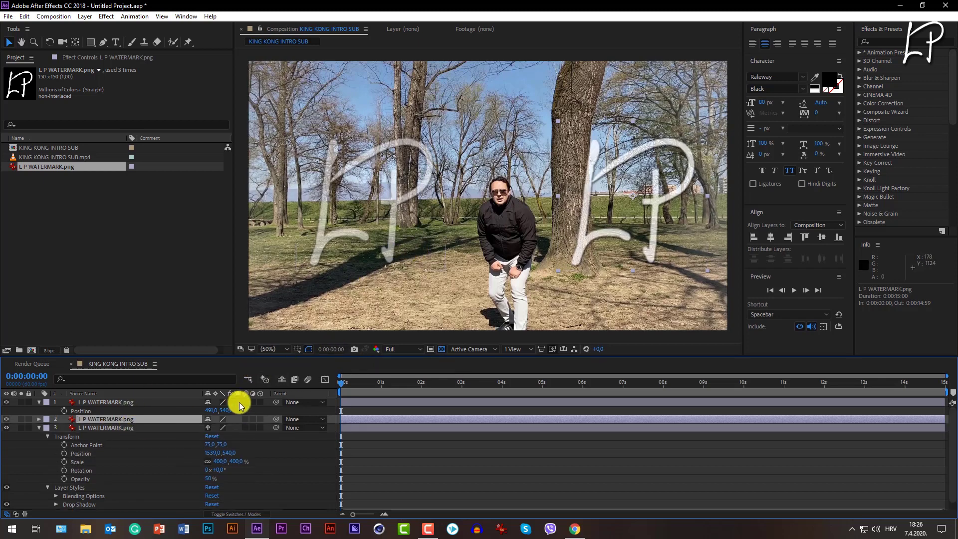
{"action": "key", "text": "p"}
{"action": "left_click_drag", "start_coordinate": [209, 428], "coordinate": [2, 436]}
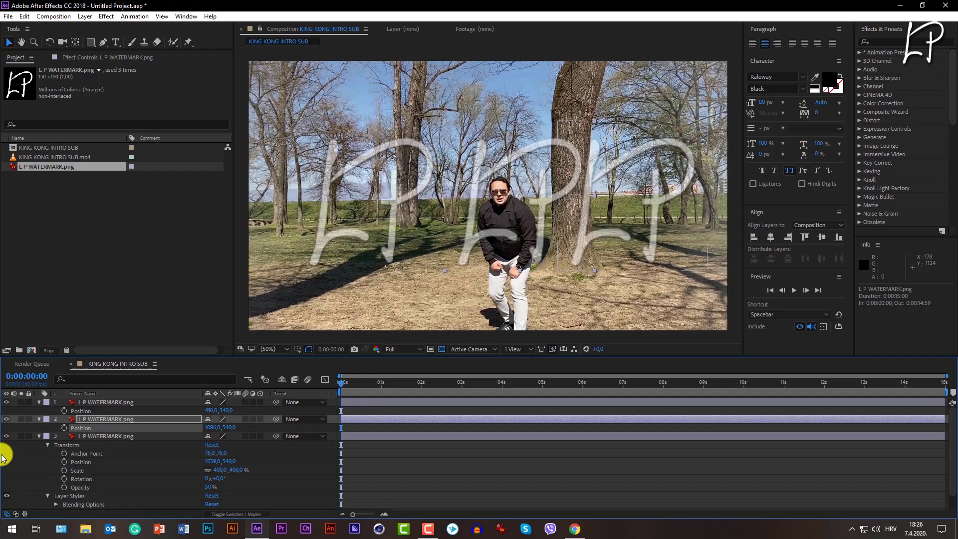
{"action": "left_click", "coordinate": [90, 429]}
{"action": "left_click_drag", "start_coordinate": [203, 427], "coordinate": [184, 427]}
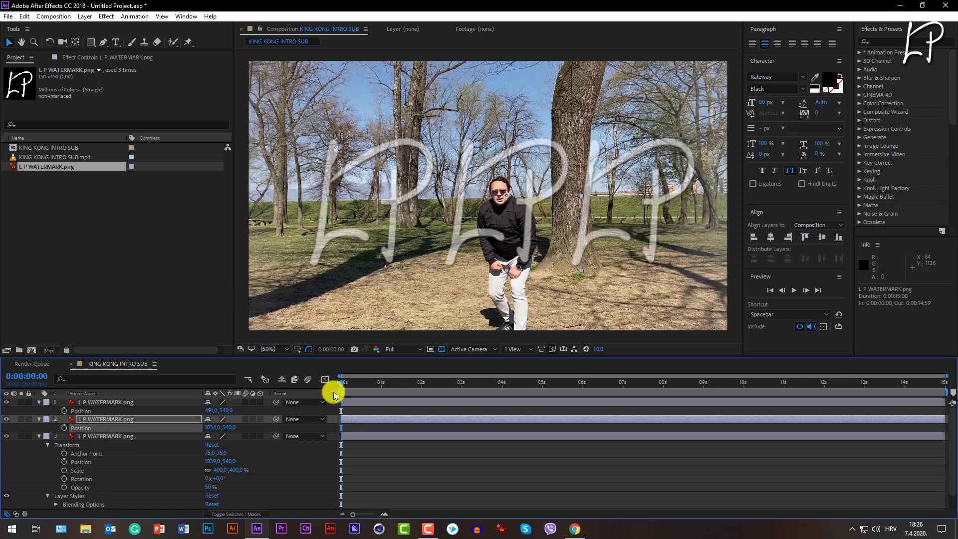
- Delete the middle and left-hand watermark copies, keeping only the right-hand watermark layer
{"action": "left_click_drag", "start_coordinate": [339, 388], "coordinate": [313, 483]}
{"action": "key", "text": "Delete"}
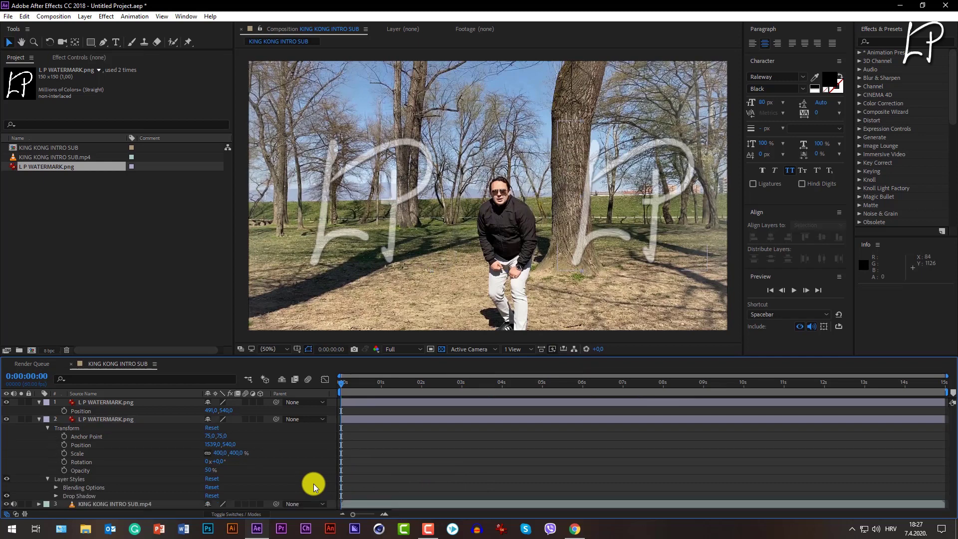
{"action": "left_click", "coordinate": [93, 402]}
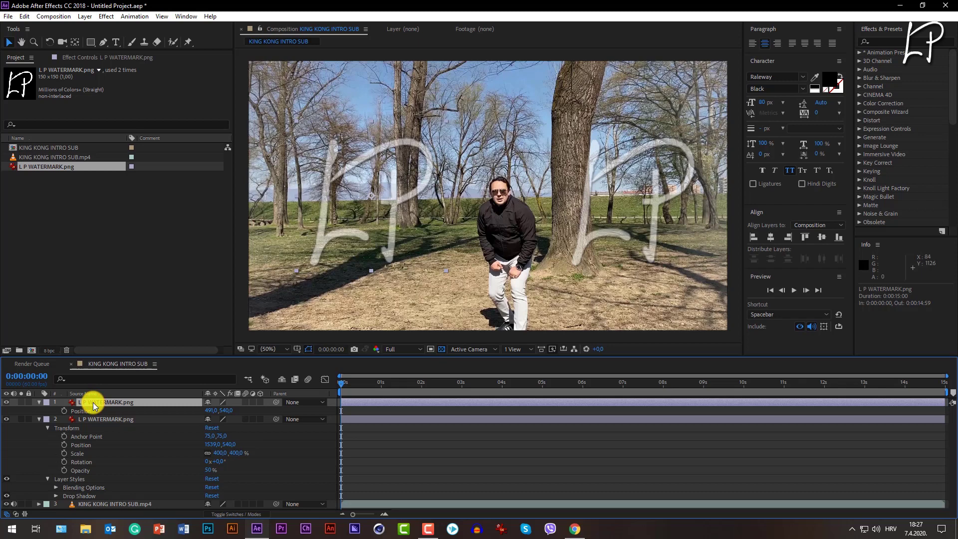
{"action": "key", "text": "Delete"}
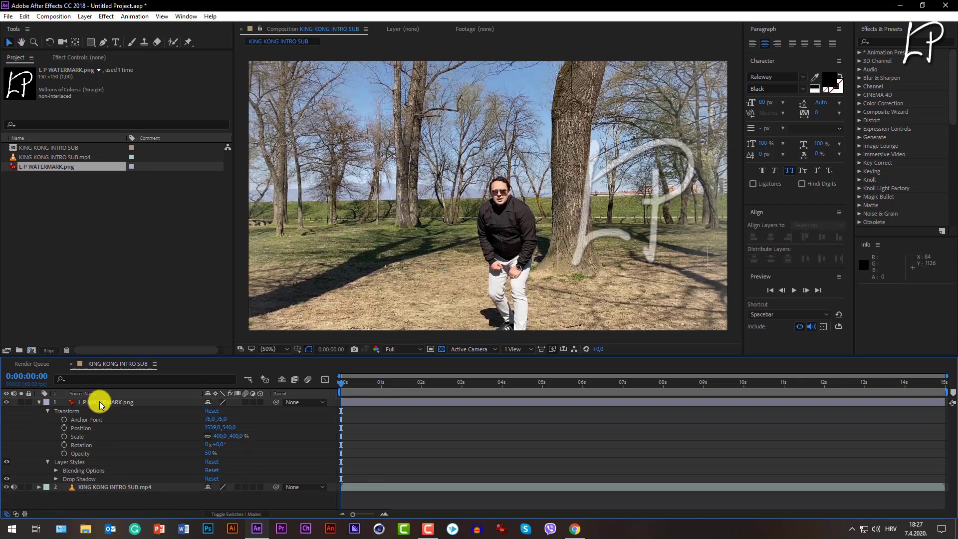
- Set the remaining watermark's scale and opacity to 100% and return to the KING KONG INTRO SUB composition view
{"action": "left_click", "coordinate": [100, 403]}
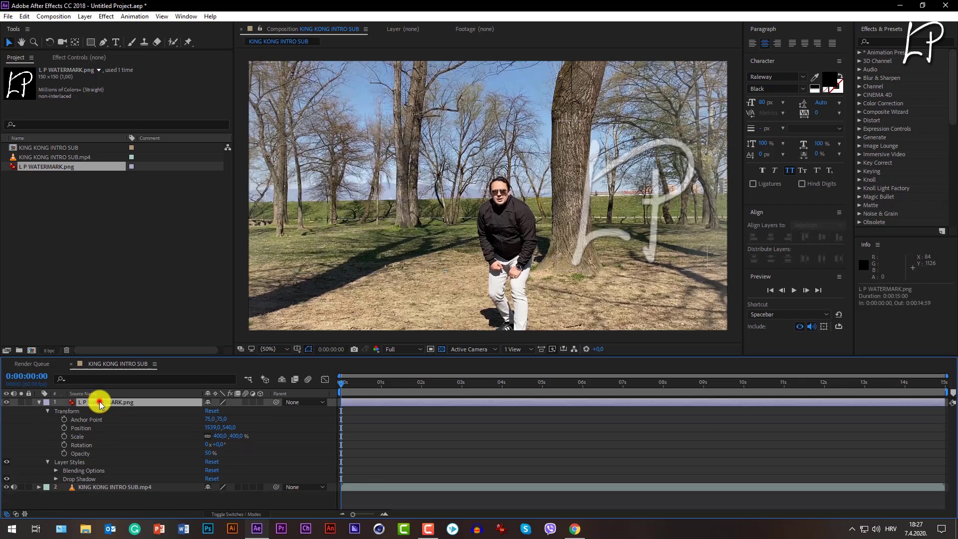
{"action": "left_click", "coordinate": [225, 437]}
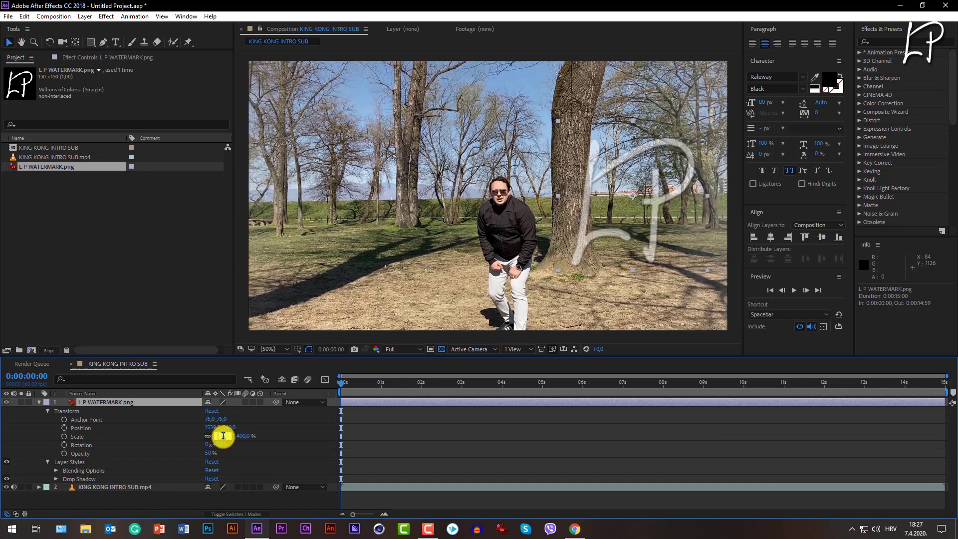
{"action": "type", "text": "100"}
{"action": "key", "text": "Return"}
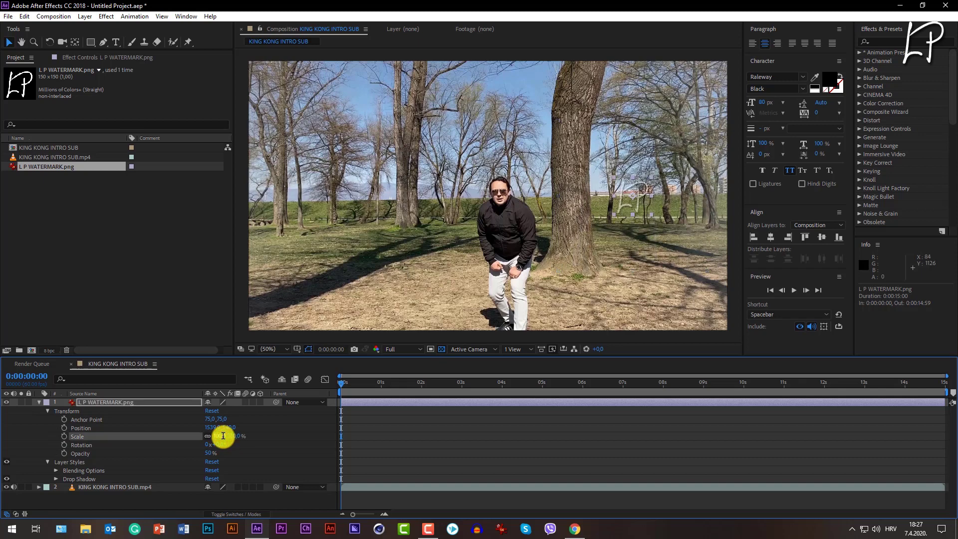
{"action": "left_click", "coordinate": [207, 452]}
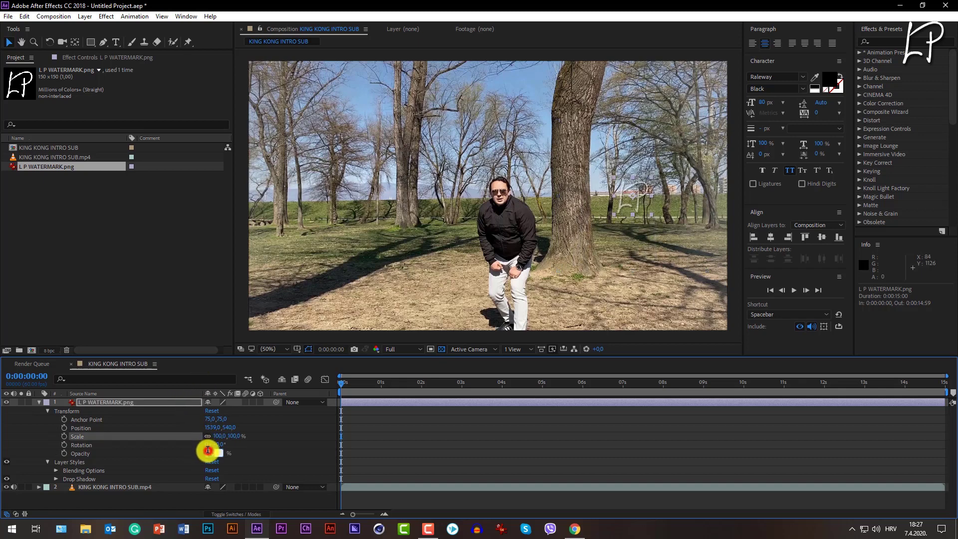
{"action": "double_click", "coordinate": [208, 451]}
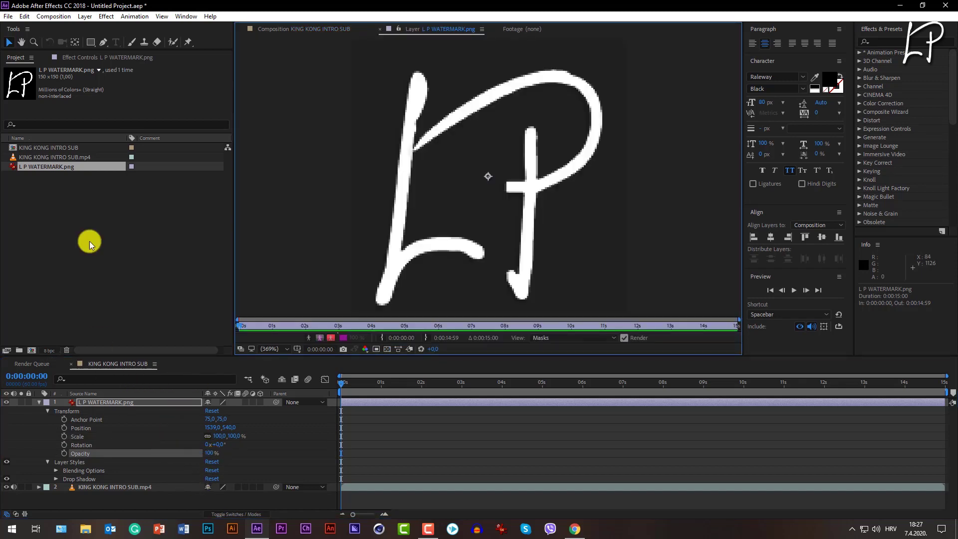
{"action": "double_click", "coordinate": [79, 148]}
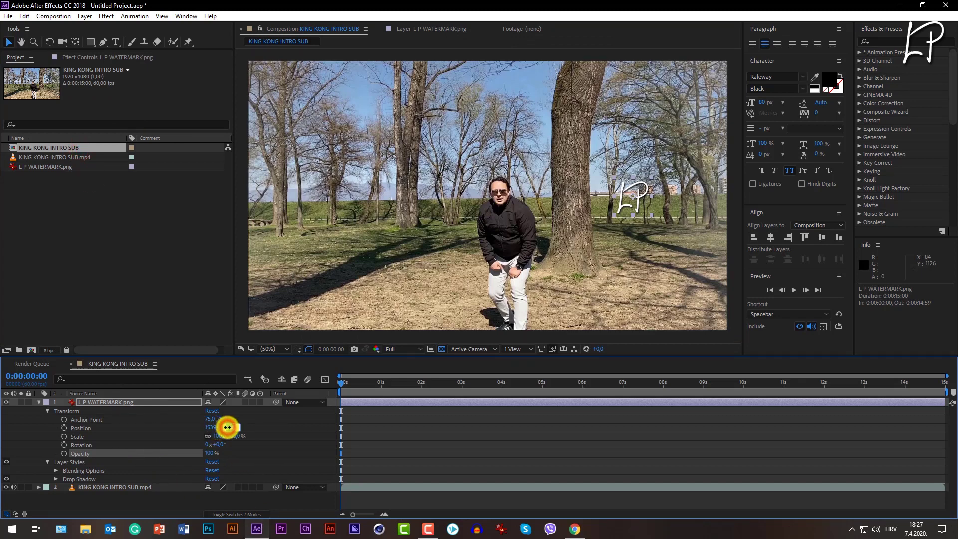
- Move the watermark to the frame's upper-right corner at about 1850, 81 and set its scale to 66.7%
{"action": "left_click_drag", "start_coordinate": [227, 427], "coordinate": [227, 427]}
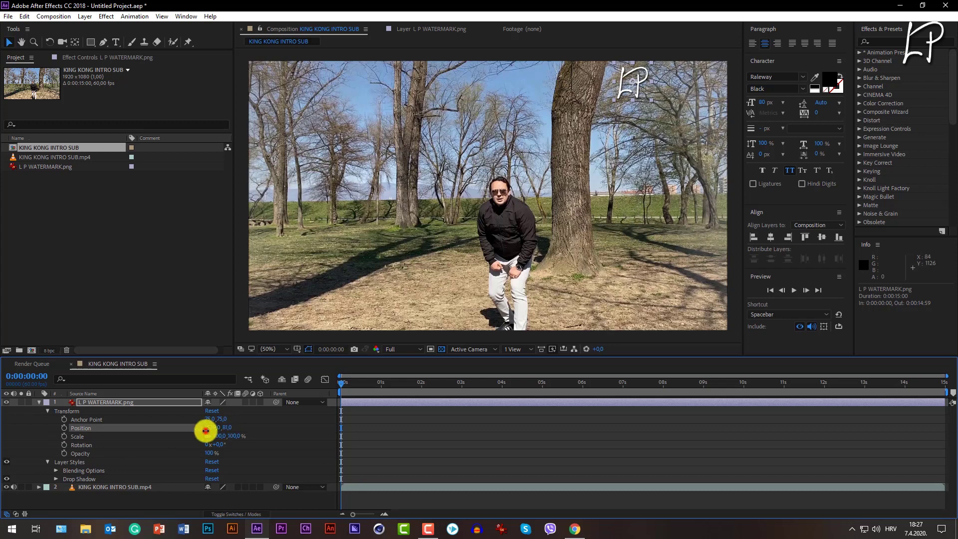
{"action": "left_click", "coordinate": [205, 430]}
{"action": "key", "text": "Return"}
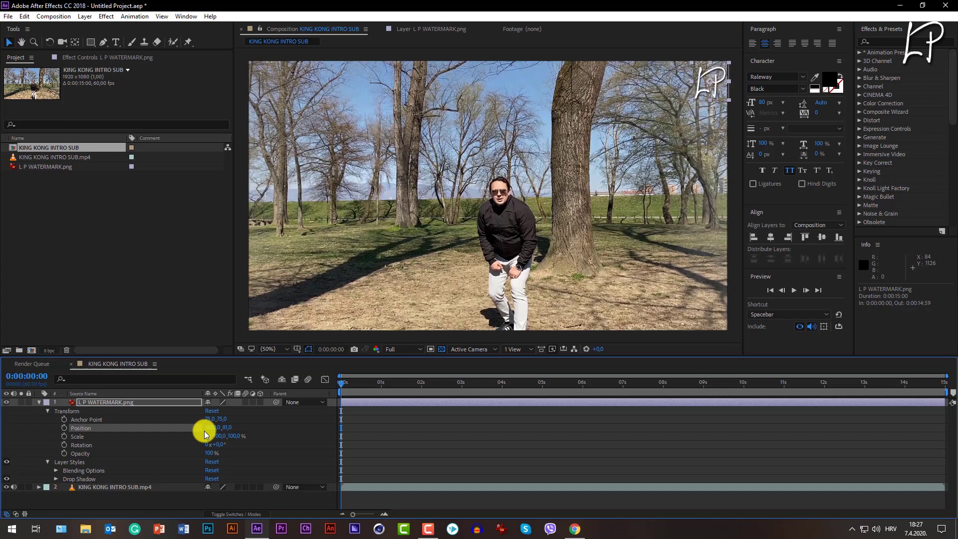
{"action": "left_click", "coordinate": [220, 436]}
{"action": "type", "text": "66,7"}
{"action": "key", "text": "Return"}
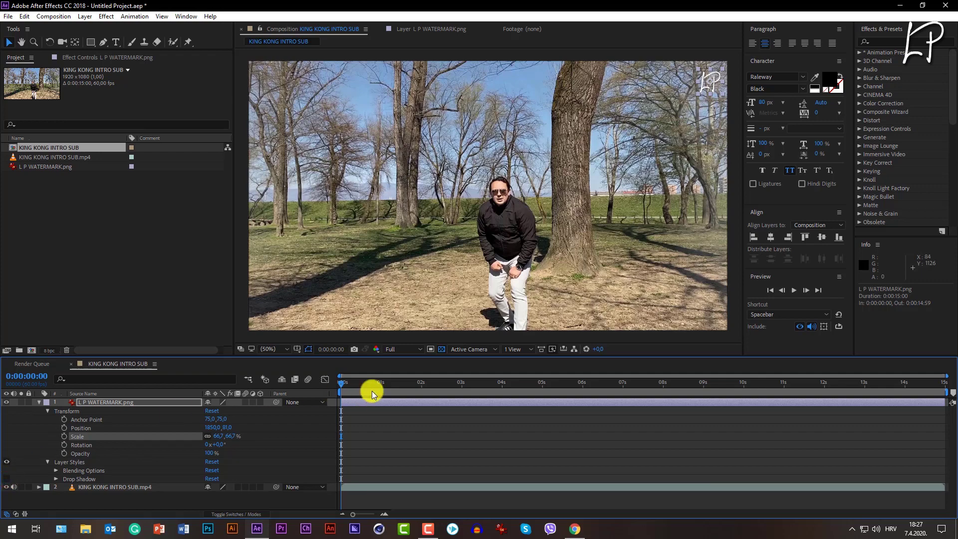
- Move the playhead to 0:00:05:30 to check the watermark over the footage
{"action": "left_click_drag", "start_coordinate": [373, 391], "coordinate": [562, 386]}
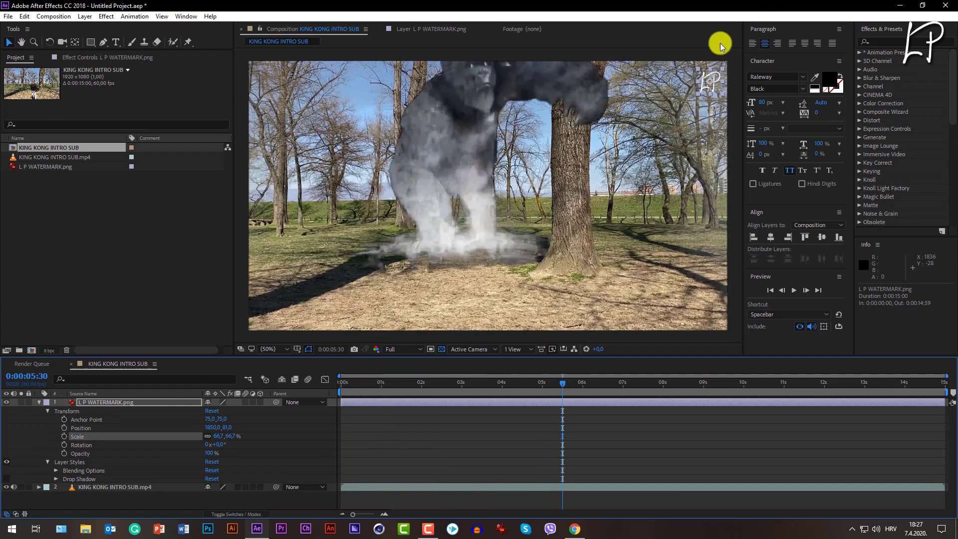
{"action": "right_click", "coordinate": [698, 90]}
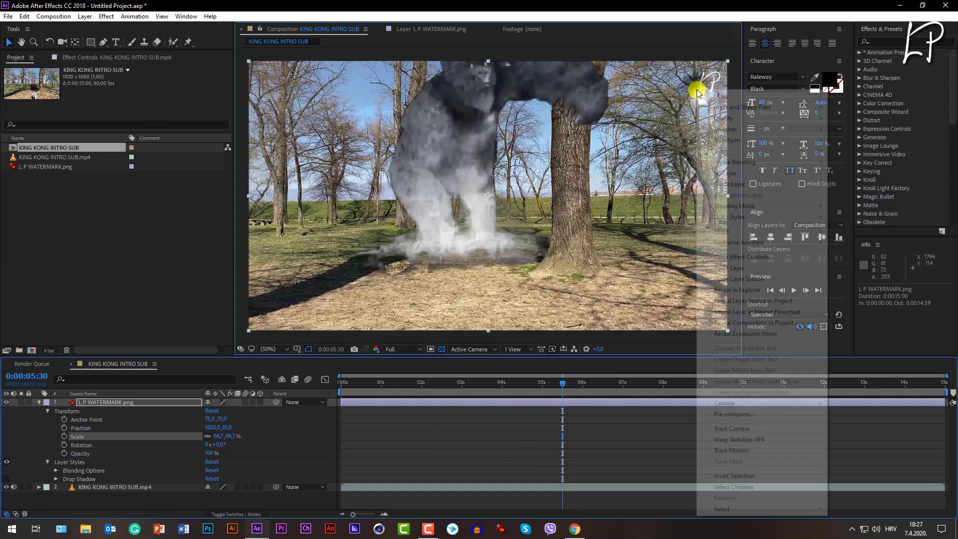
- Try the watermark in the frame's lower-right corner by changing its vertical position, and return it to the upper-right corner
{"action": "left_click", "coordinate": [102, 402]}
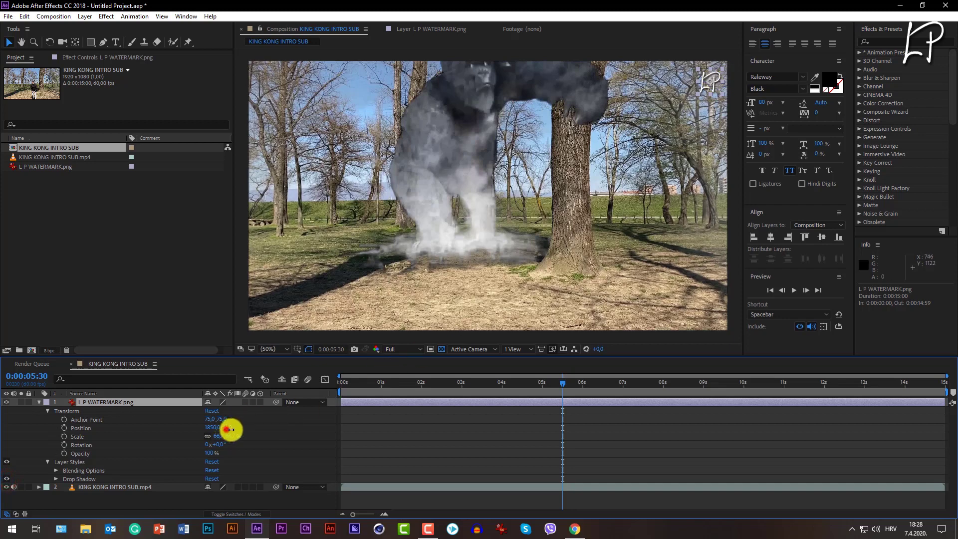
{"action": "left_click_drag", "start_coordinate": [227, 428], "coordinate": [624, 488]}
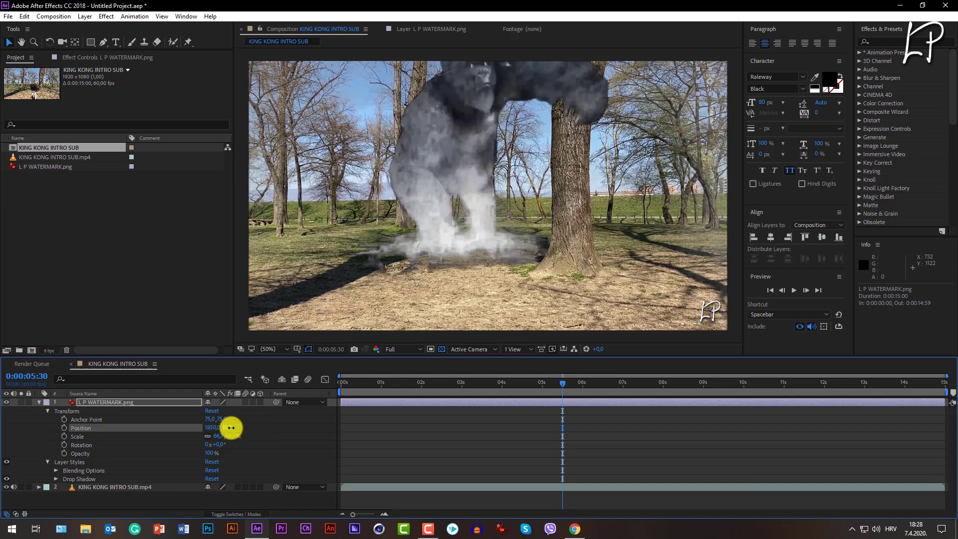
{"action": "left_click_drag", "start_coordinate": [231, 427], "coordinate": [231, 427]}
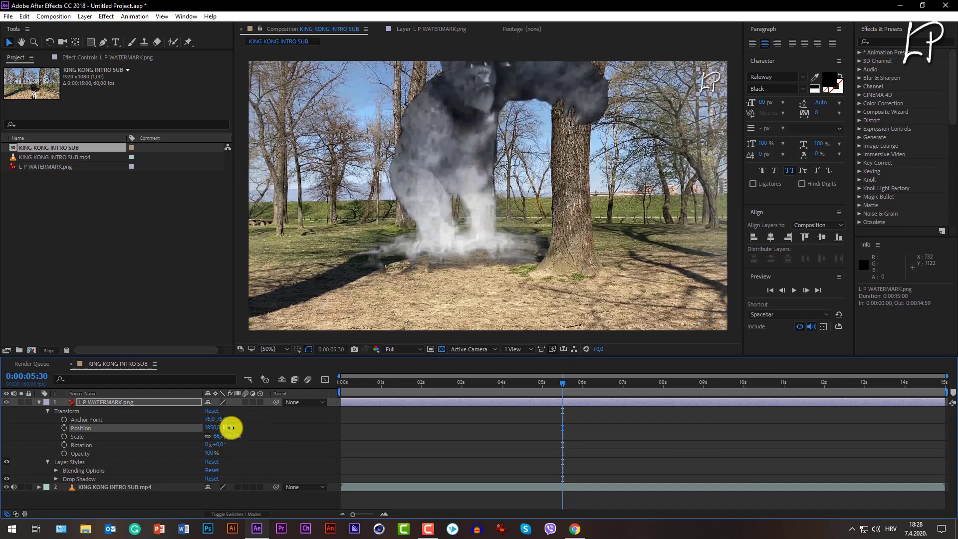